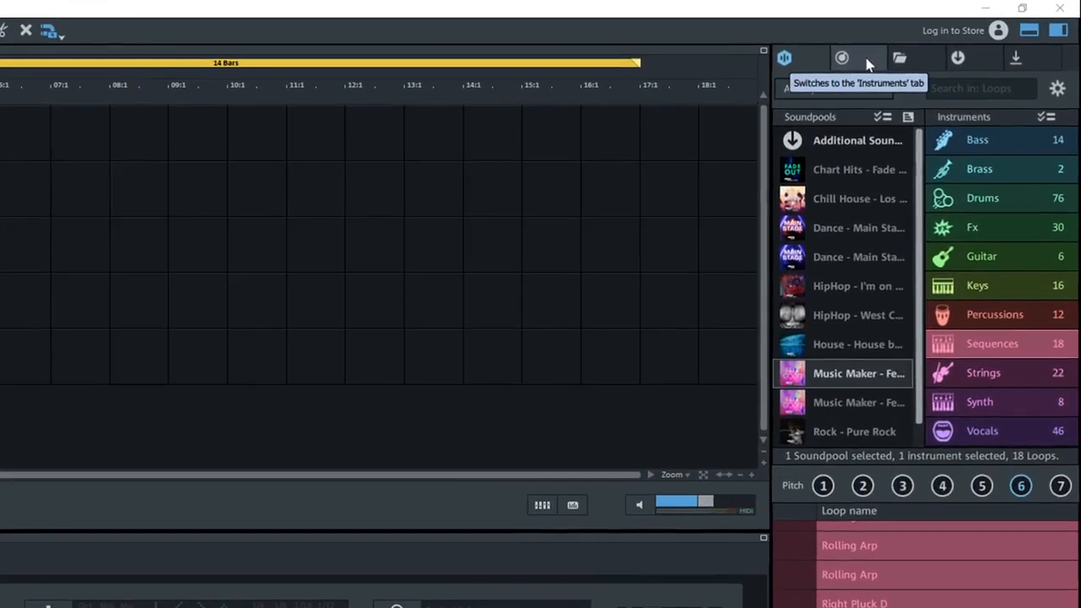
Step: Load Revolta 2 from the instruments library with its demo clip in the arrangement, and move its editor window over the arrangement
left_click(932, 44)
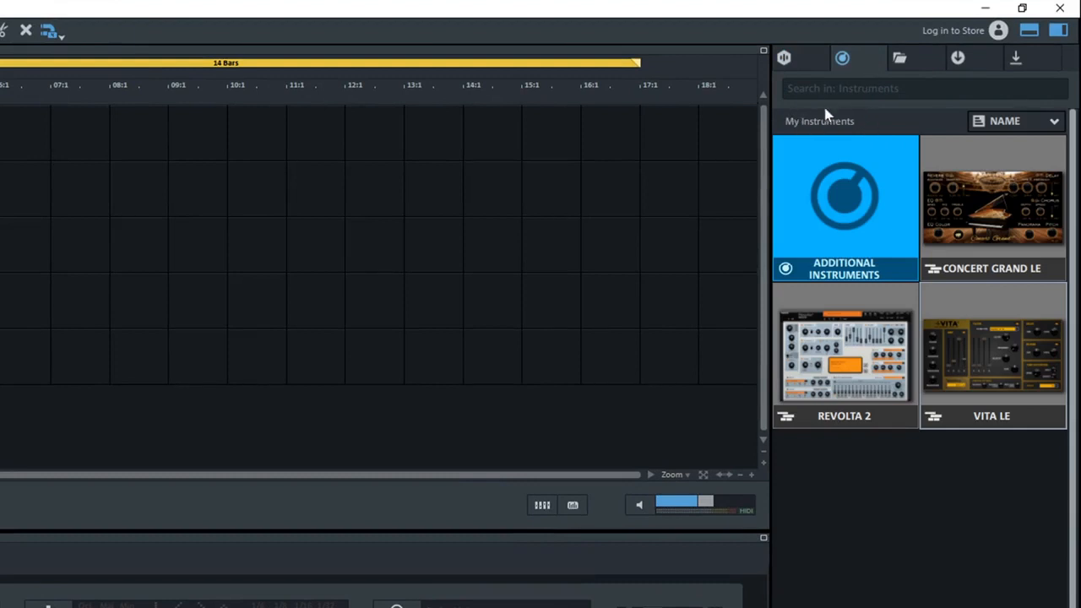
mouse_move(844, 328)
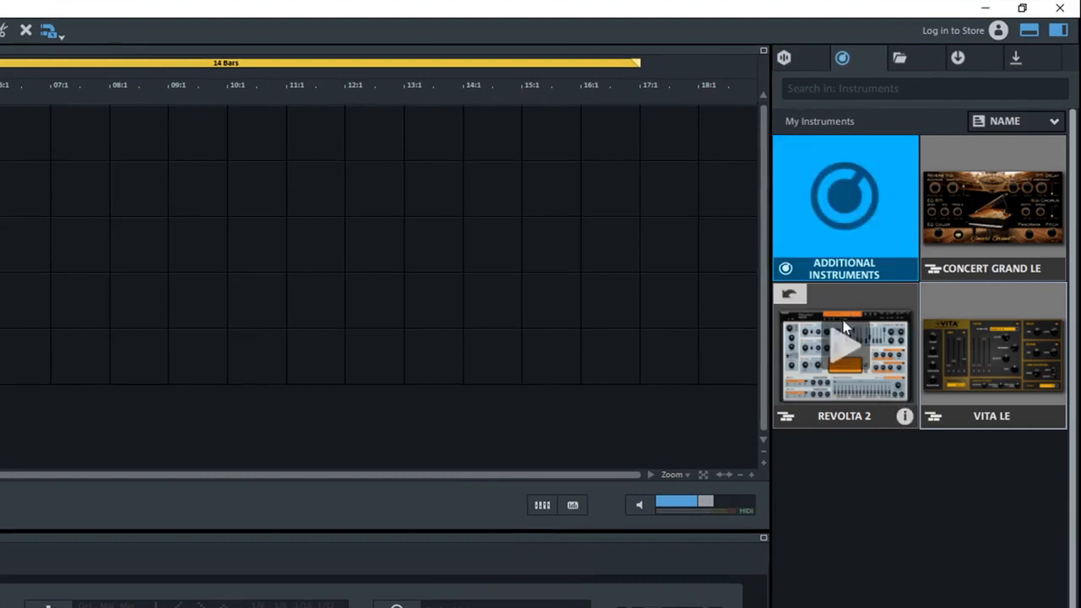
left_click(791, 295)
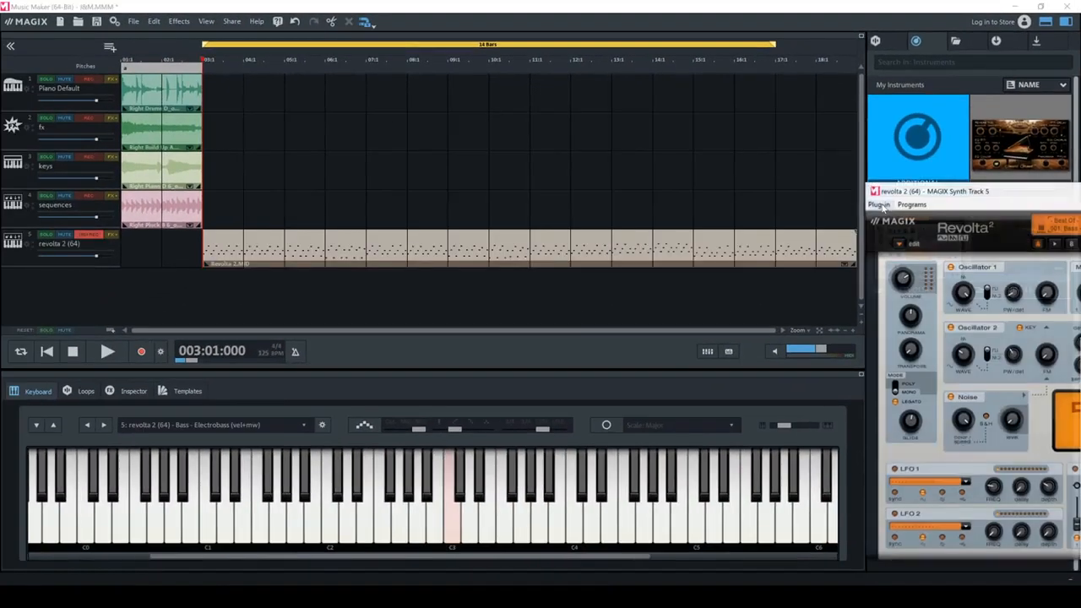
left_click_drag(915, 192, 537, 77)
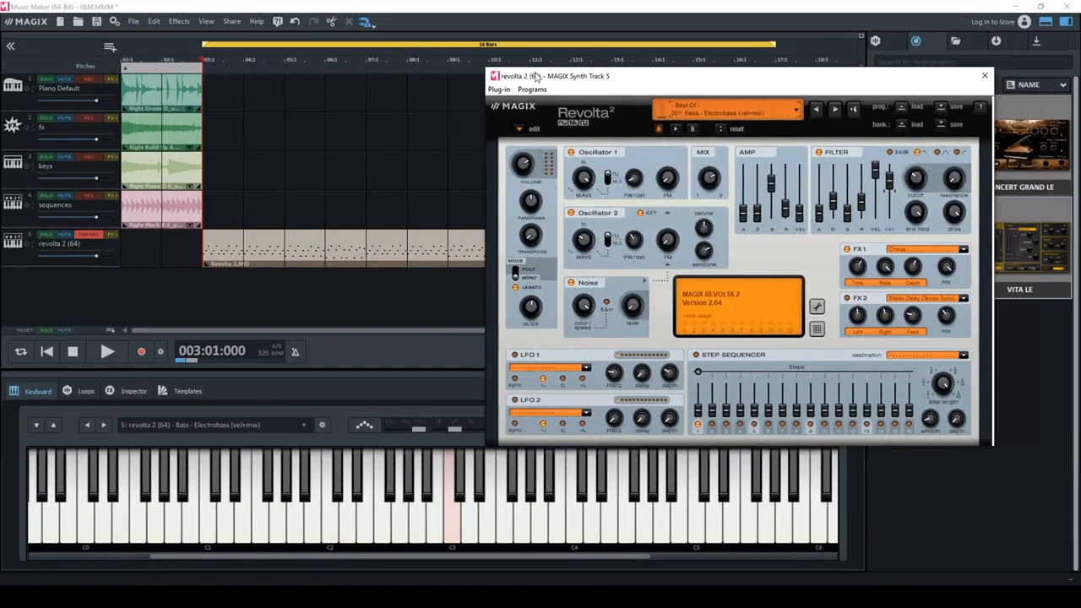
Step: Adjust the Oscillator 1 waveform, set the Oscillator 2 waveform to sine 42% : 58% saw, and use monophonic mode in Revolta 2
left_click_drag(582, 175, 585, 188)
left_click_drag(589, 241, 587, 249)
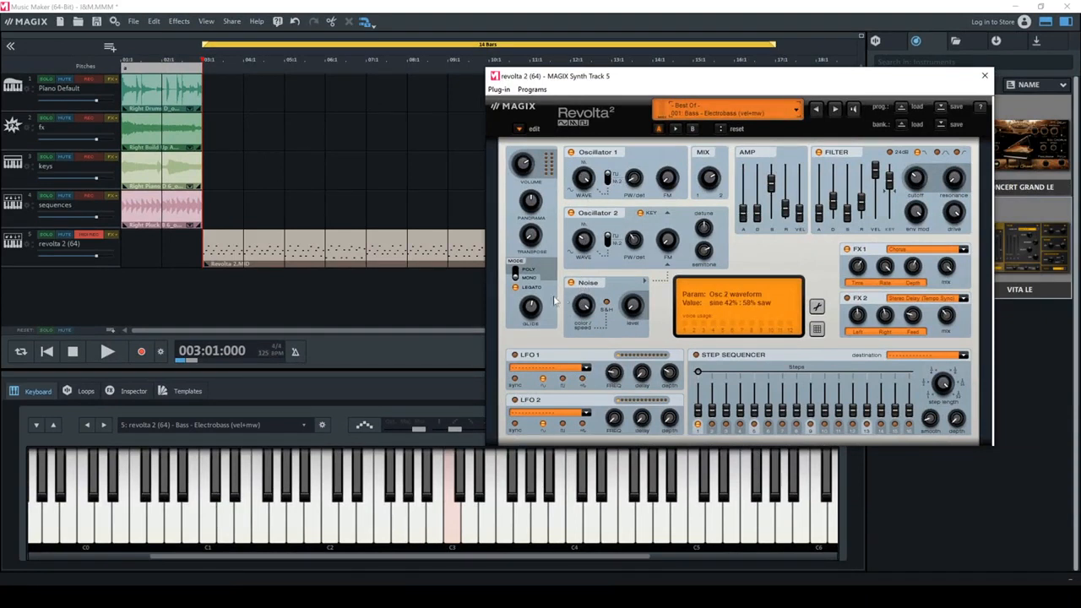
left_click(527, 279)
Step: Play the Revolta 2 clip while setting the noise level to 78%, Oscillator 2 semitone to +24, and adjusting the Oscillator 1 waveform
left_click(432, 242)
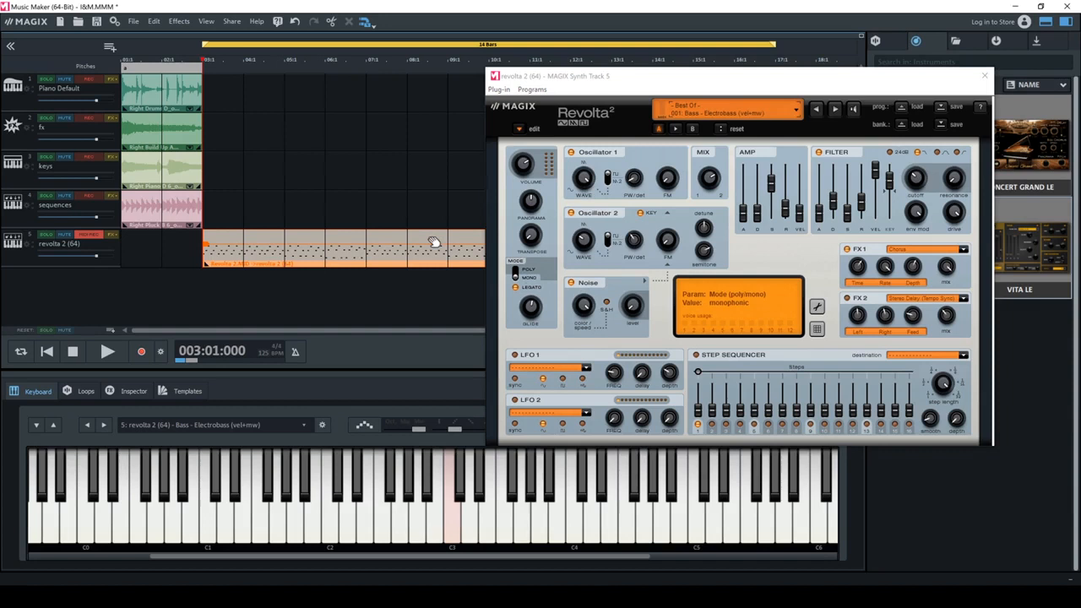
left_click(107, 351)
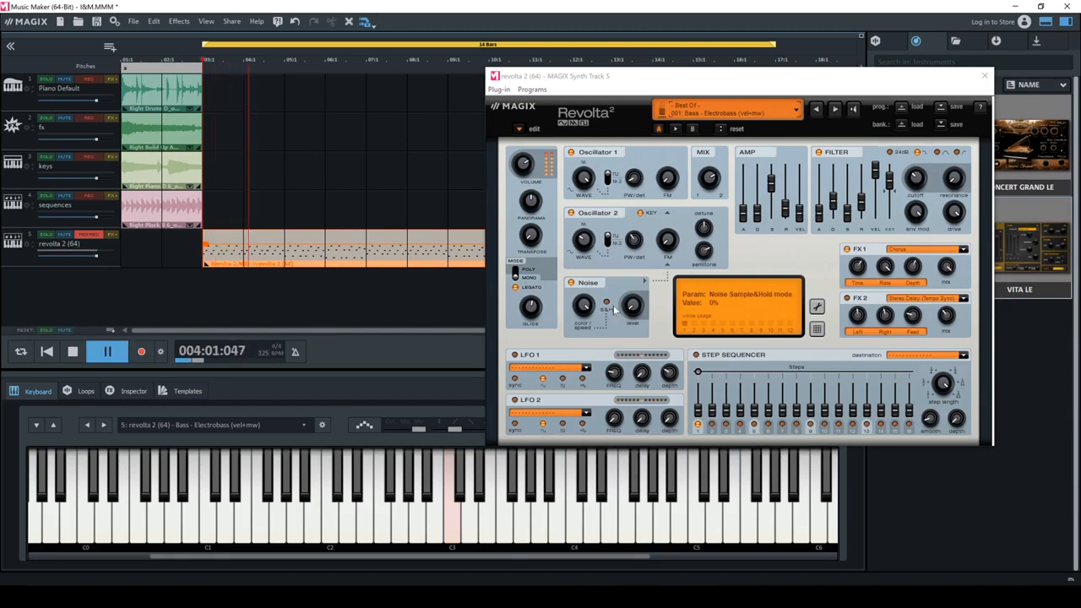
left_click_drag(631, 307, 629, 298)
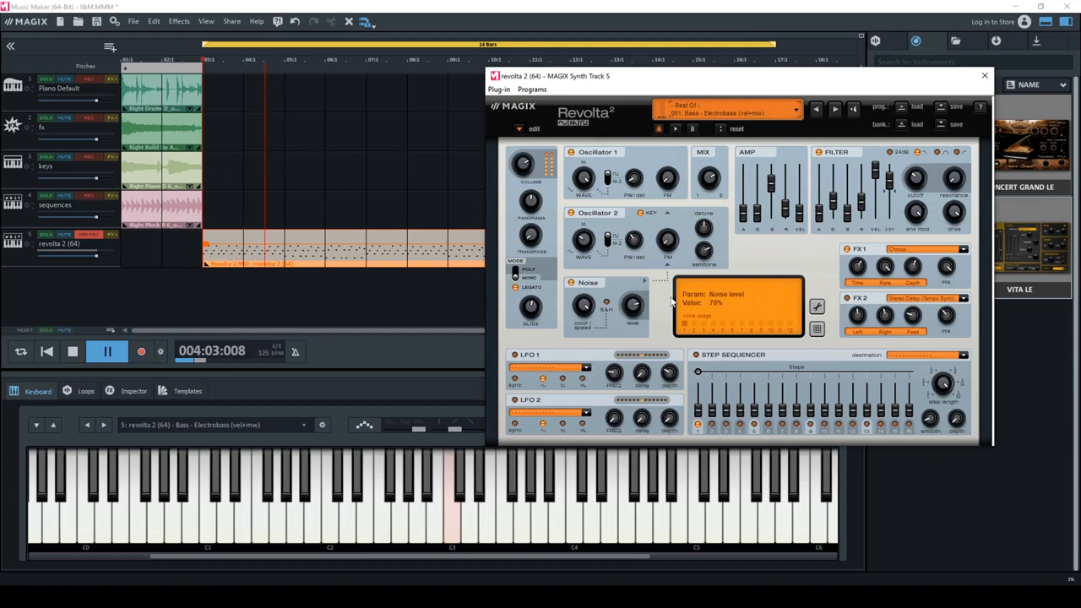
left_click(704, 254)
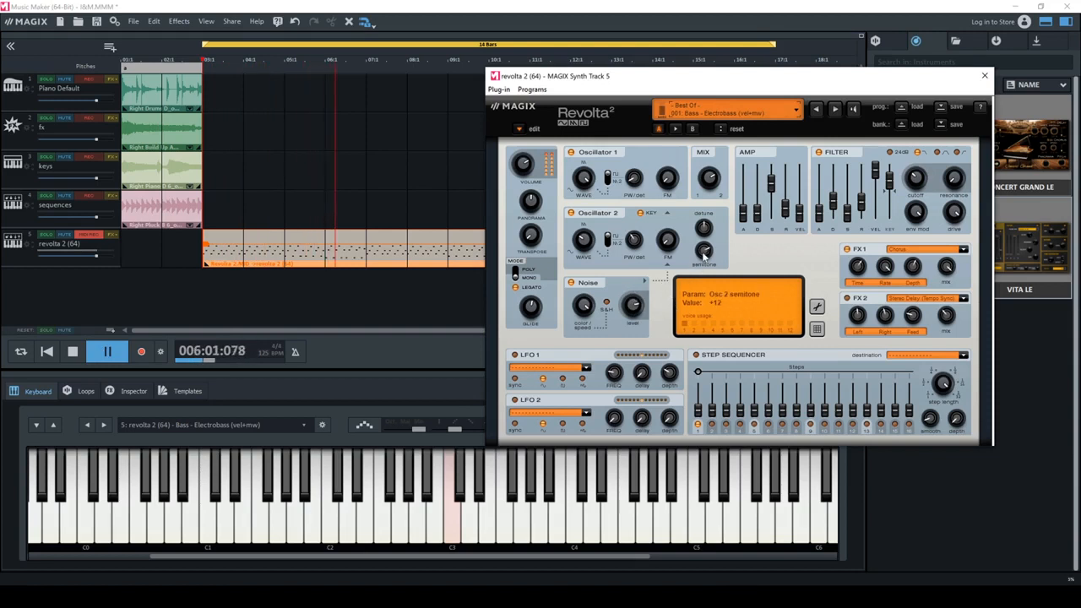
left_click_drag(703, 255, 707, 254)
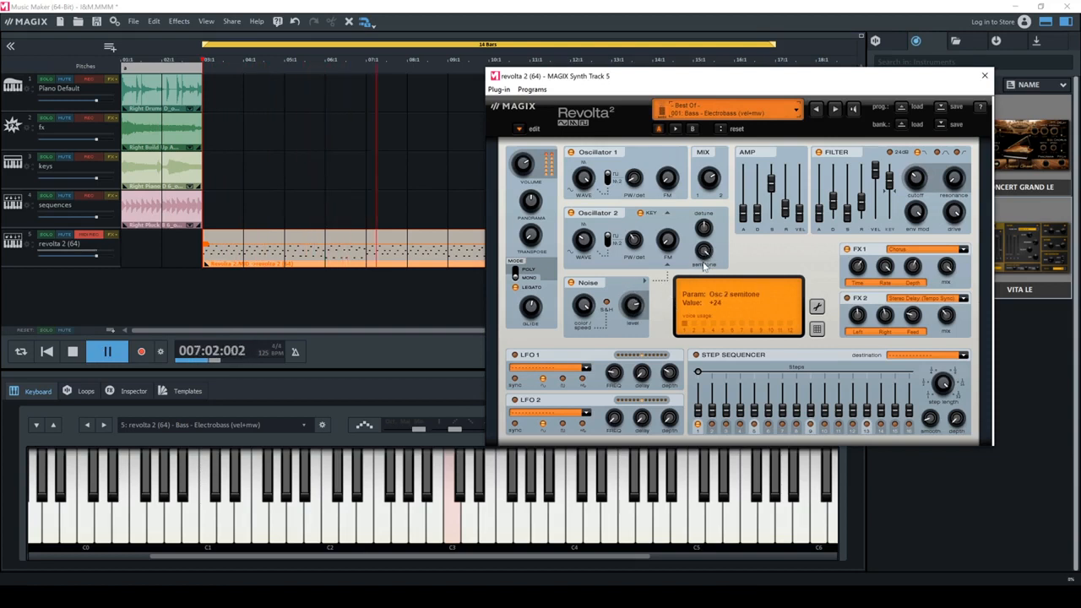
left_click_drag(587, 182, 579, 185)
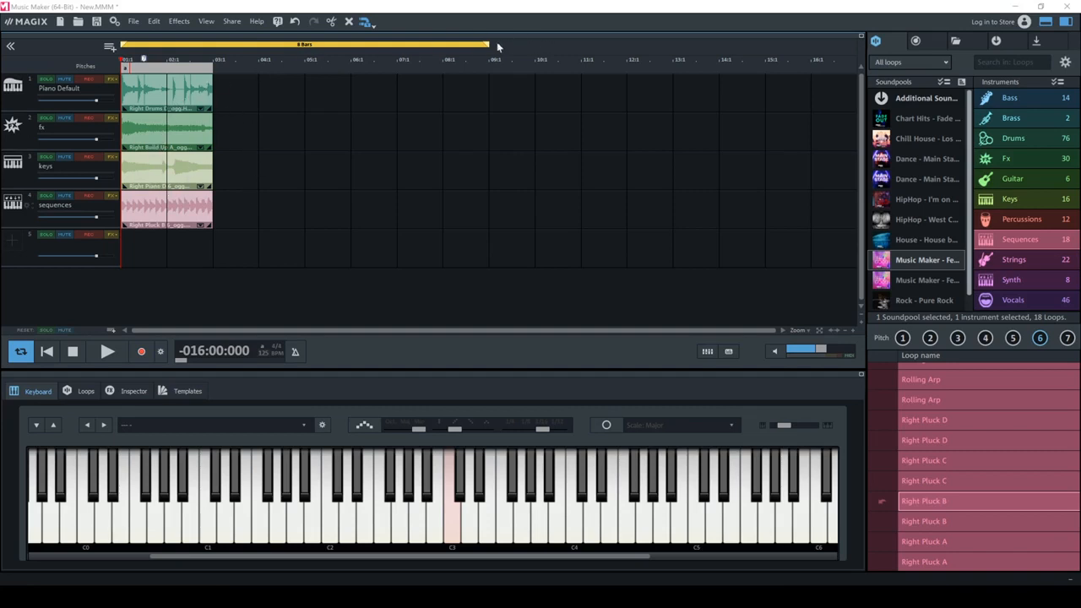
Step: Shorten the playback range from its end to 2 bars, matching the loops, and start looped playback
left_click_drag(491, 44, 224, 51)
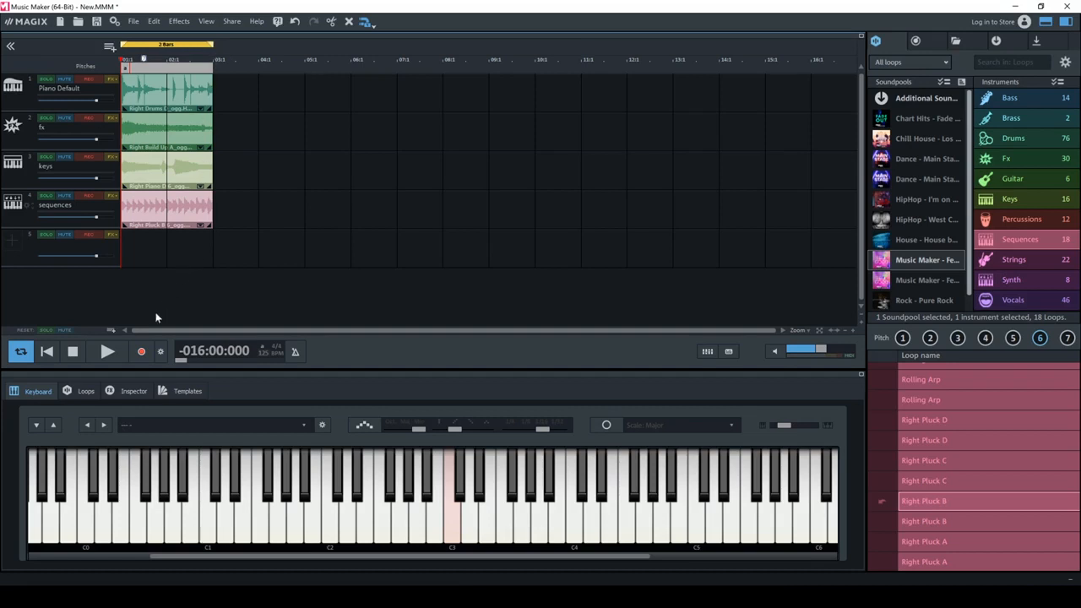
left_click(120, 348)
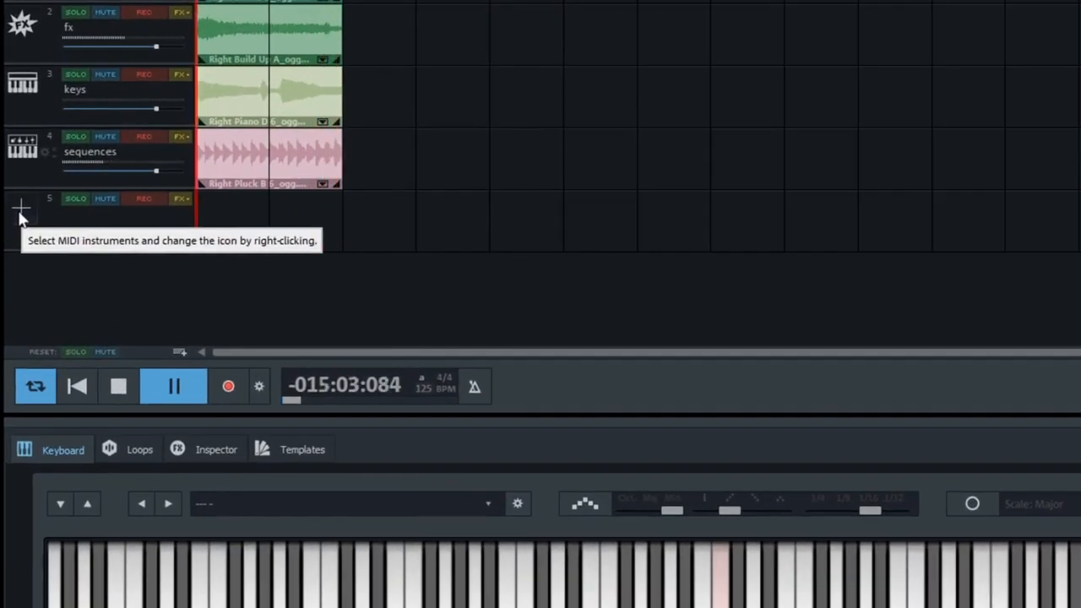
Step: Assign the Revolta 2 preset Bass - Electrobass (vel+mw) to empty track 5 and move its editor window clear of the tracks
left_click(16, 225)
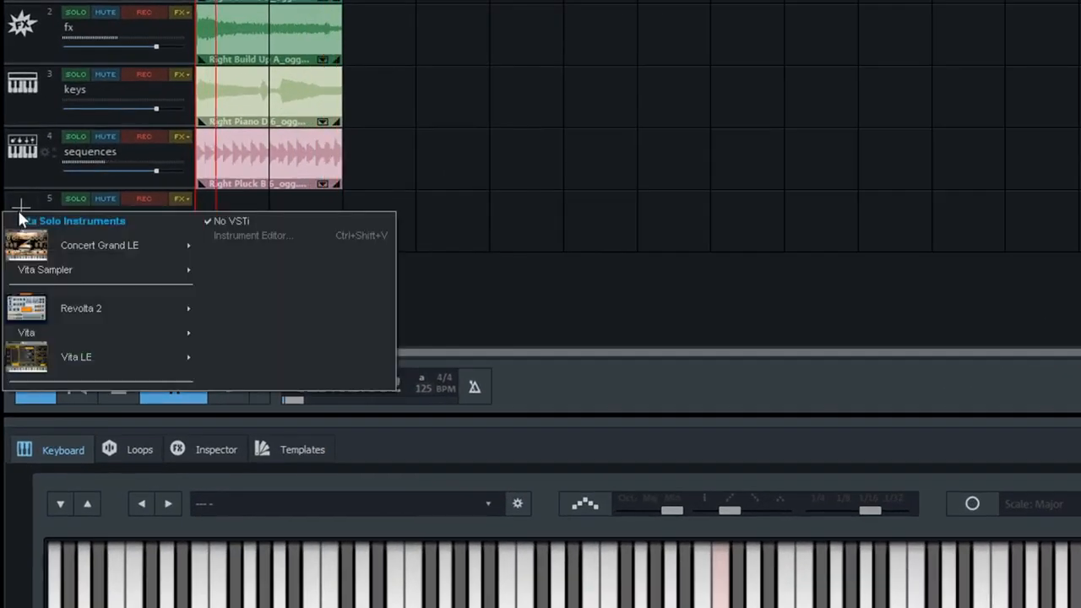
mouse_move(149, 313)
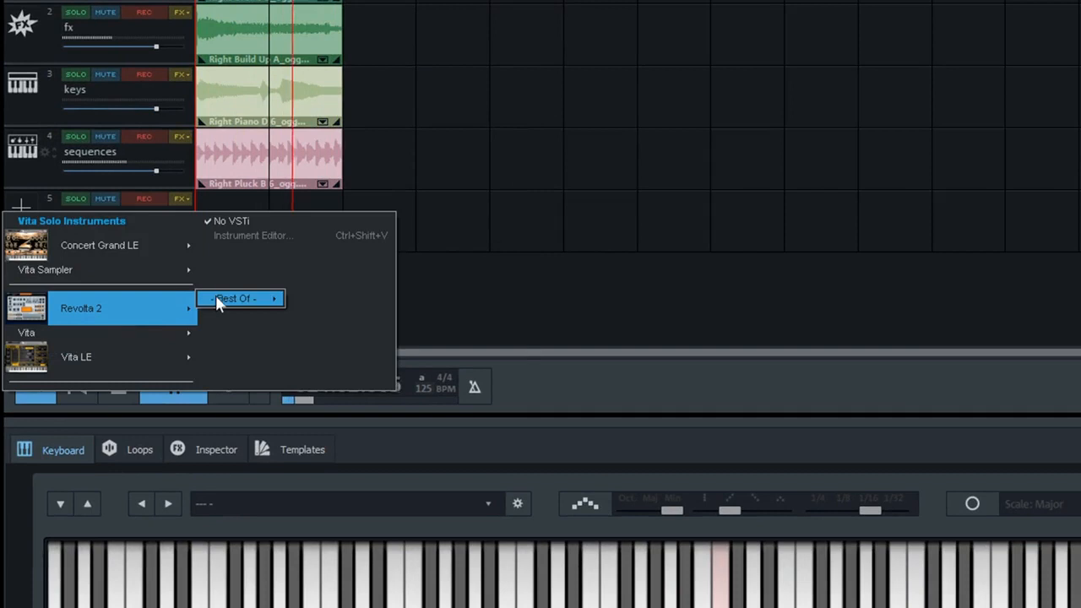
mouse_move(217, 301)
left_click(332, 298)
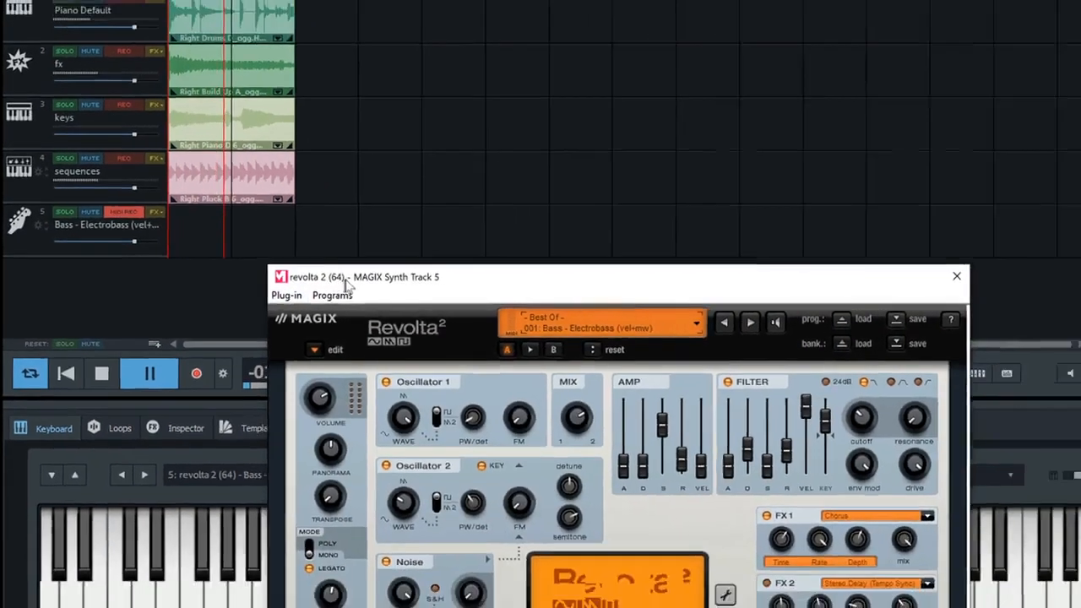
left_click_drag(392, 275, 1056, 111)
Step: Create an empty 2-bar MIDI object at the start of track 5 and open it in the MIDI Editor
right_click(153, 251)
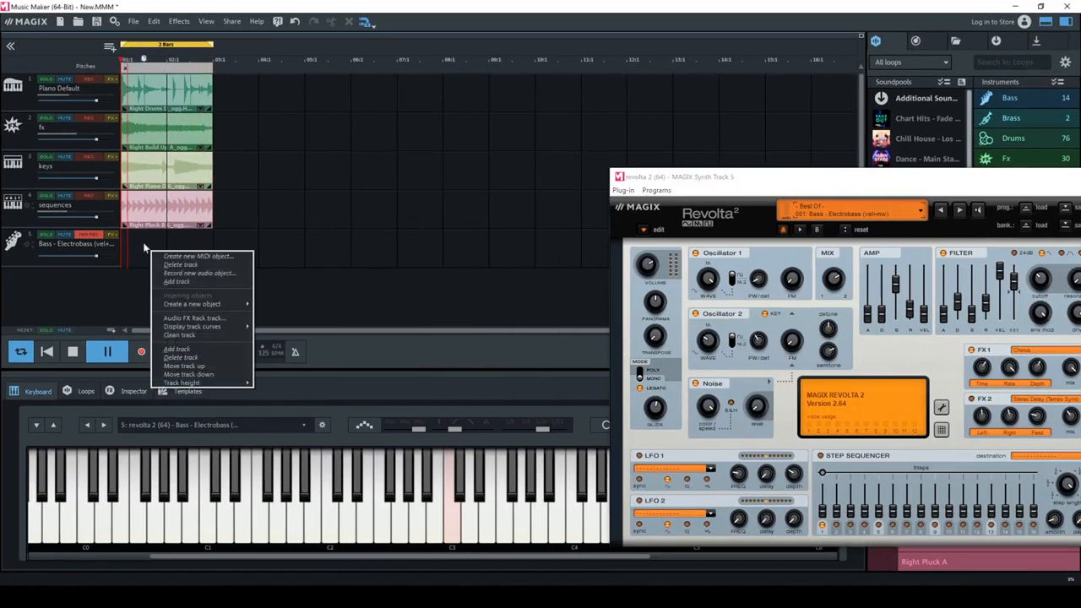
left_click(179, 256)
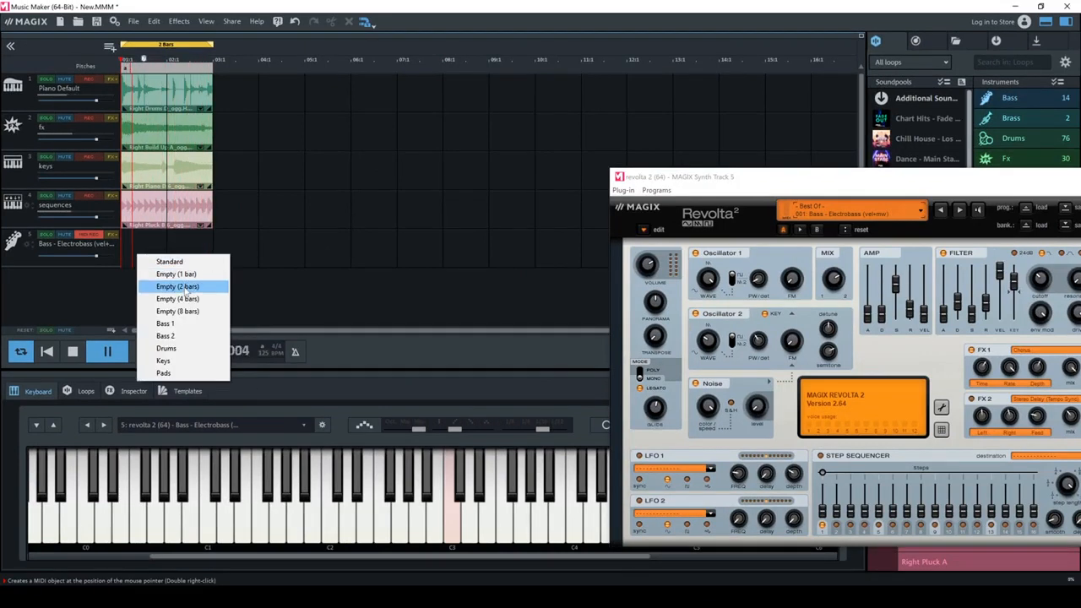
left_click(178, 287)
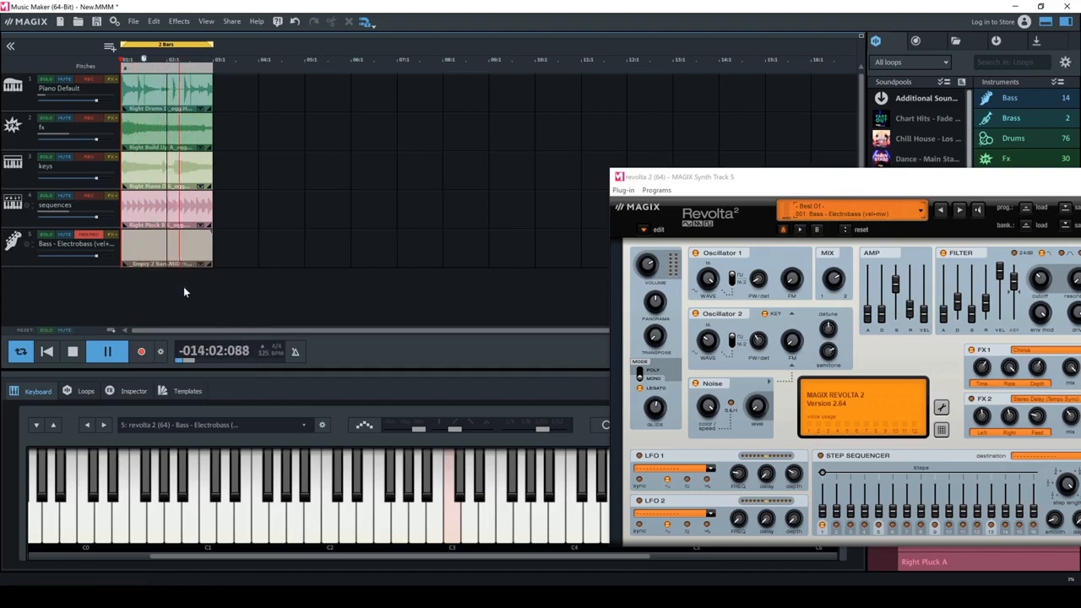
double_click(145, 247)
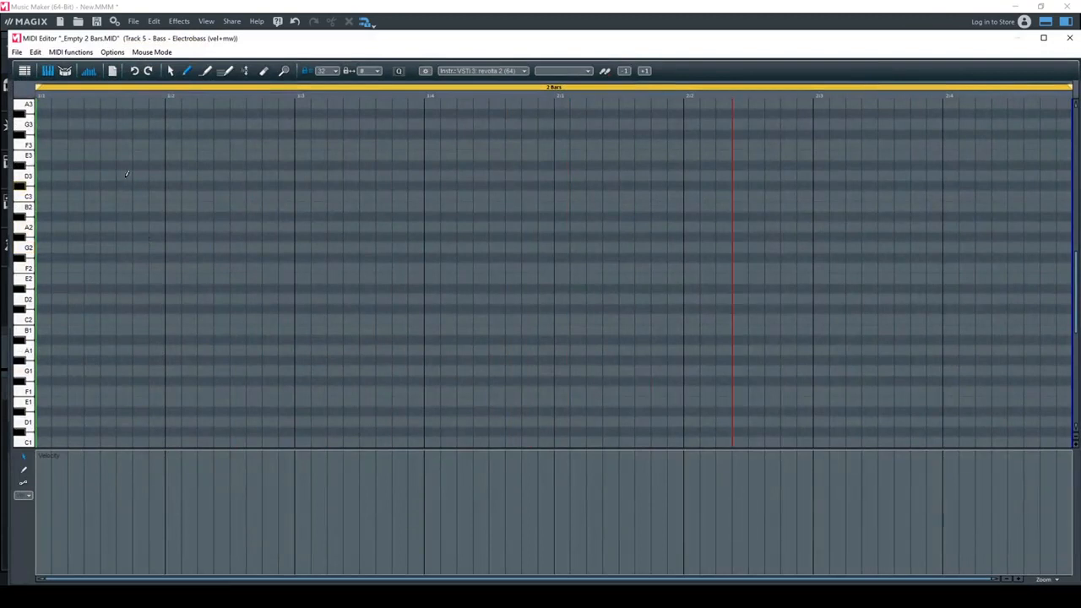
Step: Draw four half-beat D3 notes in the first bar, each filling the second half of its beat
left_click_drag(109, 172, 164, 173)
left_click_drag(231, 175, 293, 175)
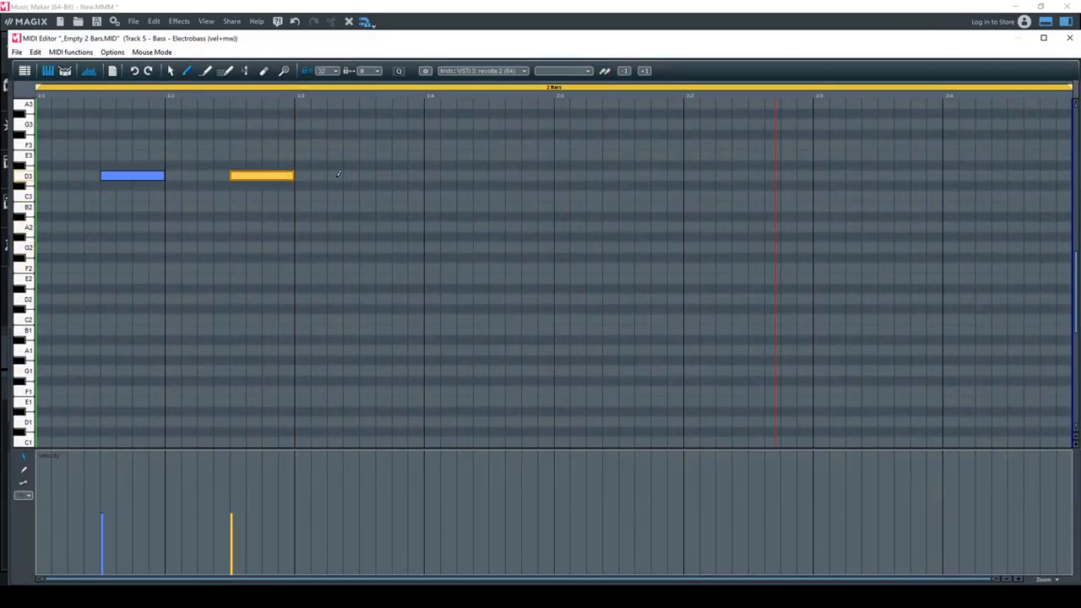
left_click_drag(362, 175, 423, 174)
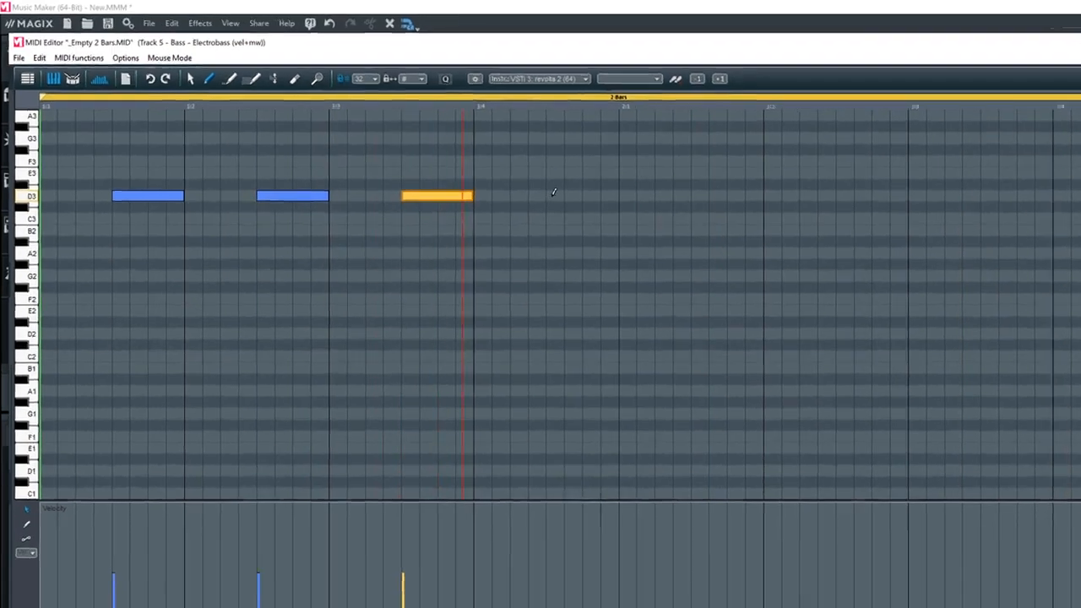
left_click_drag(553, 195, 613, 195)
key("space")
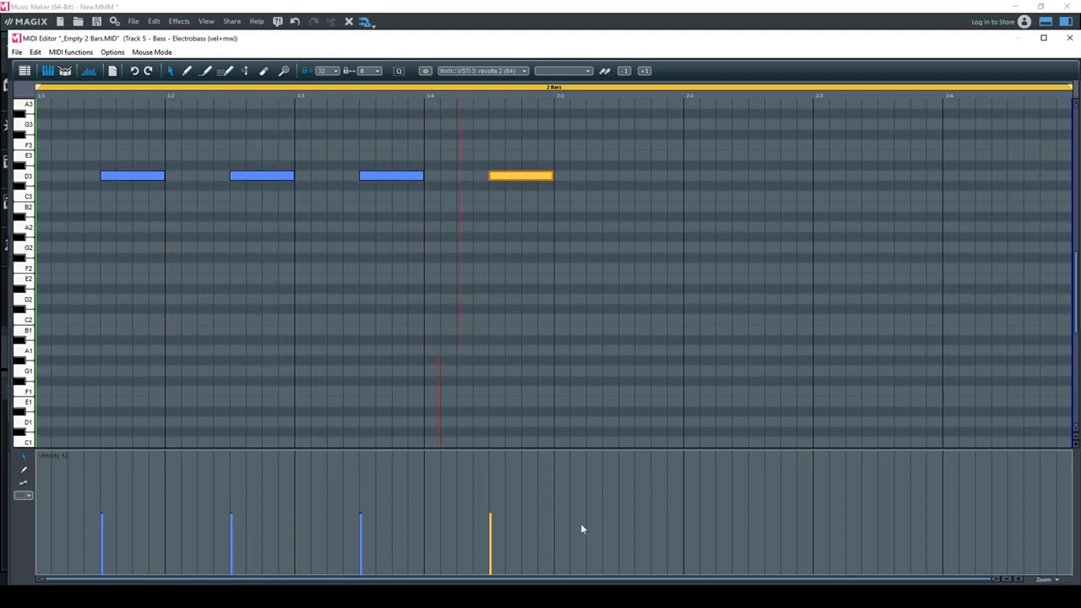
Step: Lower the velocity of all four D3 notes together to about half, and deselect them
left_click_drag(604, 524, 212, 528)
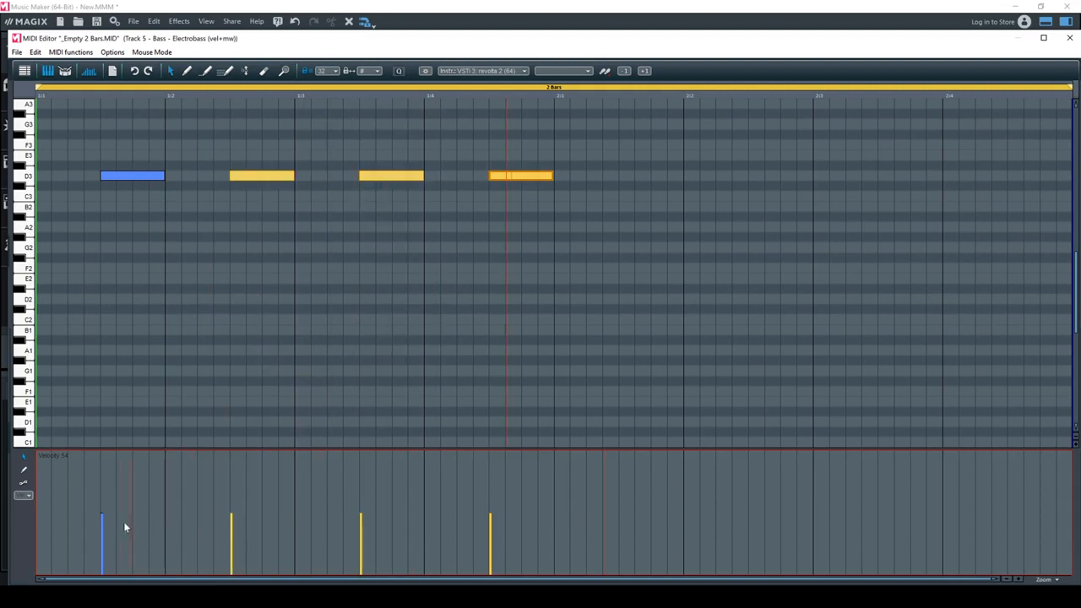
left_click_drag(124, 527, 71, 527)
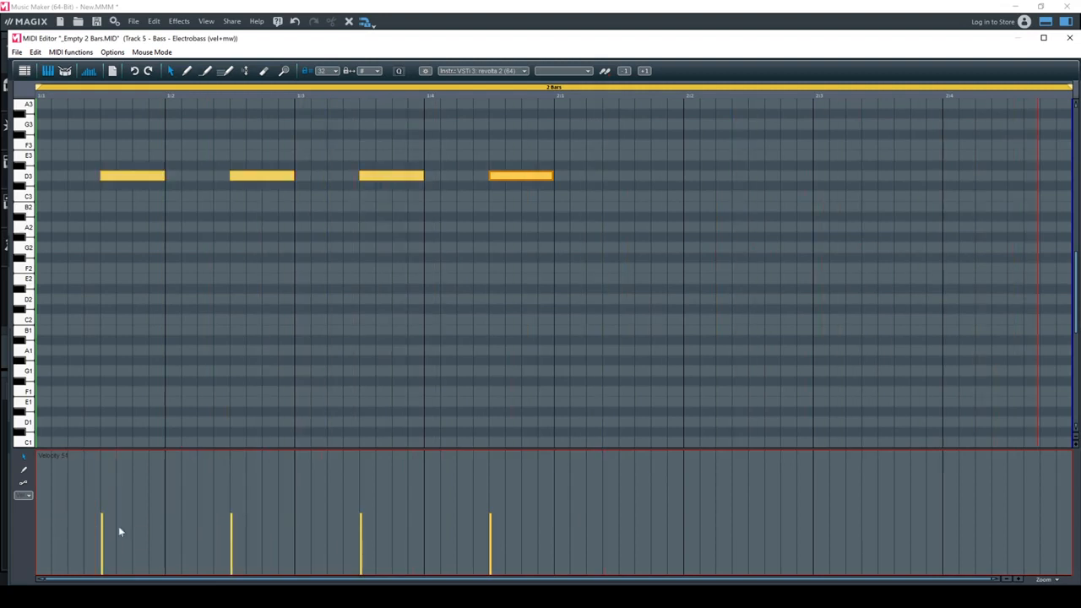
left_click_drag(490, 516, 480, 538)
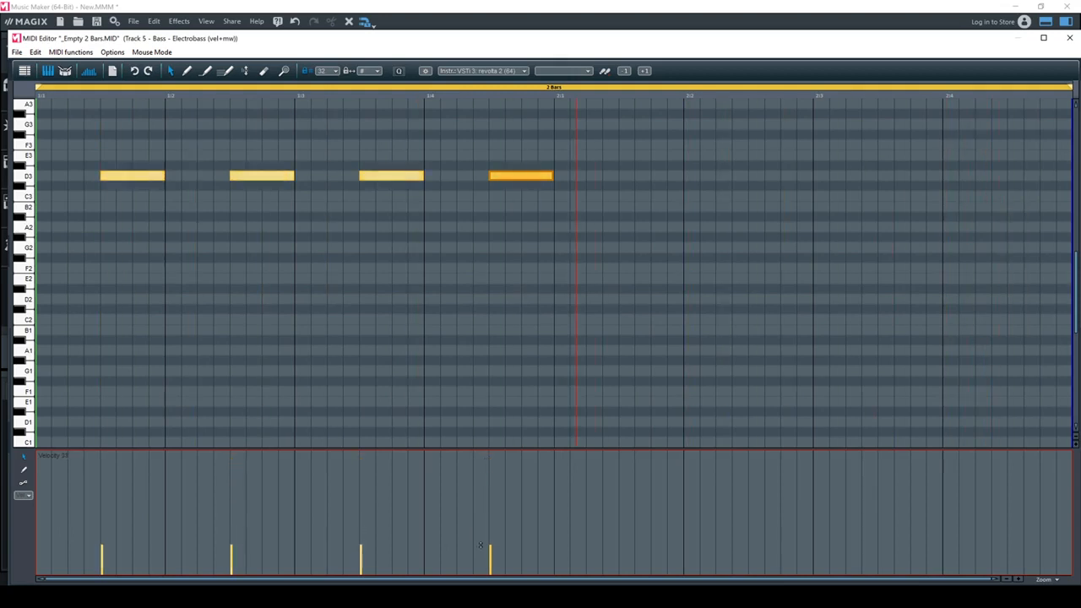
left_click(536, 369)
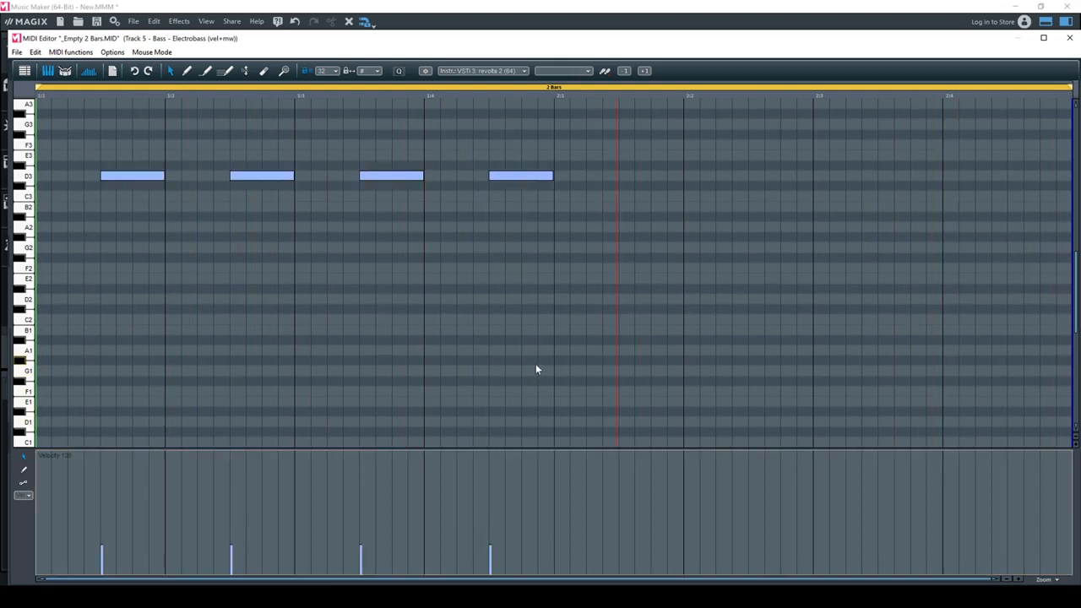
Step: Raise the first note to F3 and lengthen it until it reaches the start of the second note
left_click_drag(133, 176, 139, 146)
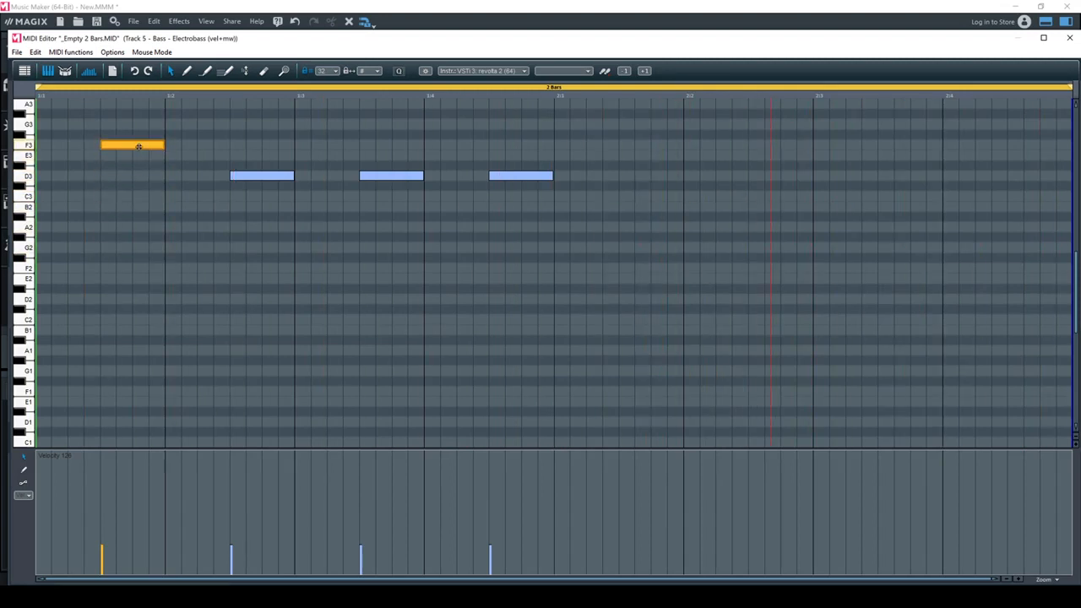
left_click(137, 161)
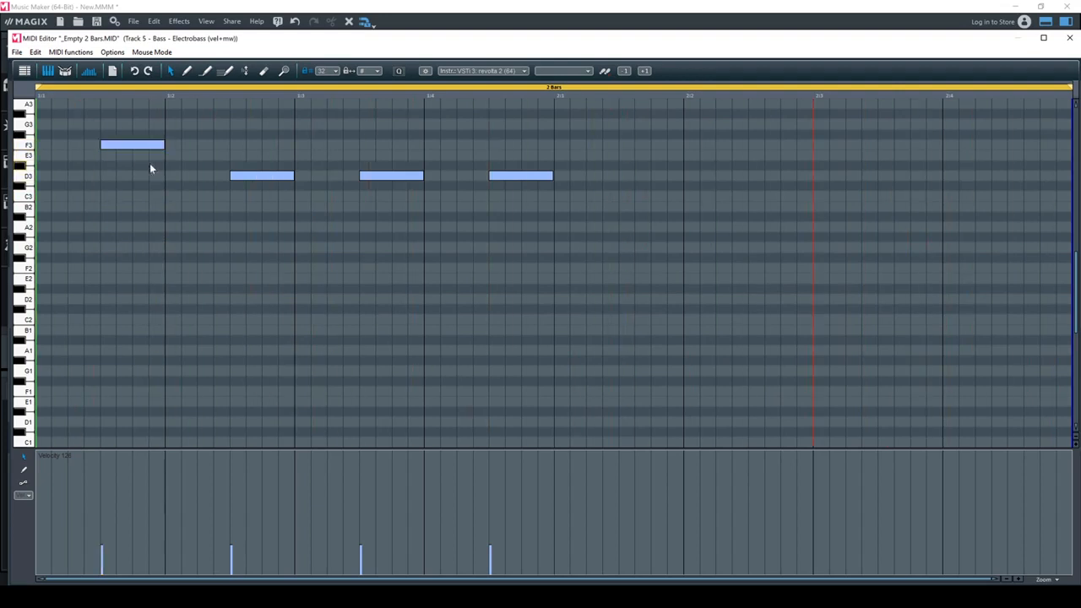
left_click_drag(165, 146, 228, 146)
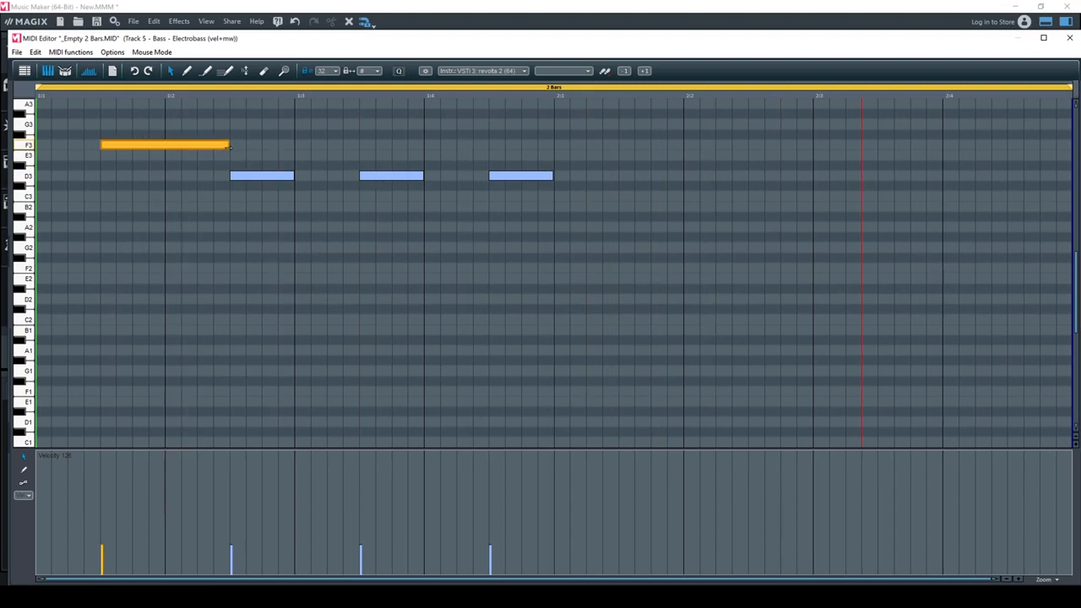
left_click(236, 236)
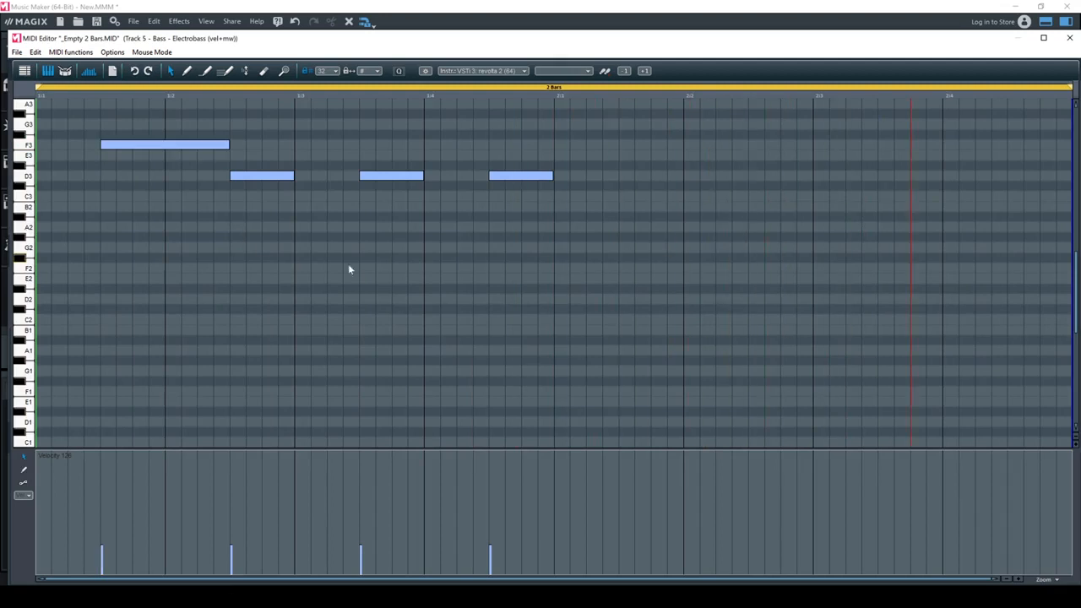
Step: Delete the last two D3 notes in the first bar
left_click_drag(606, 300, 395, 154)
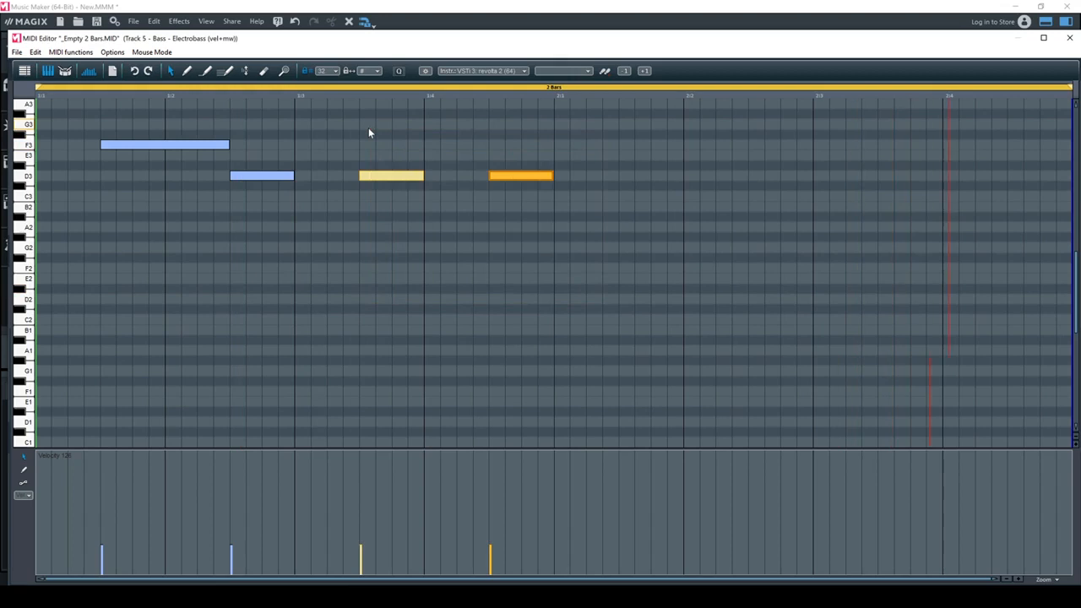
key("Delete")
left_click_drag(333, 257, 412, 196)
left_click(420, 251)
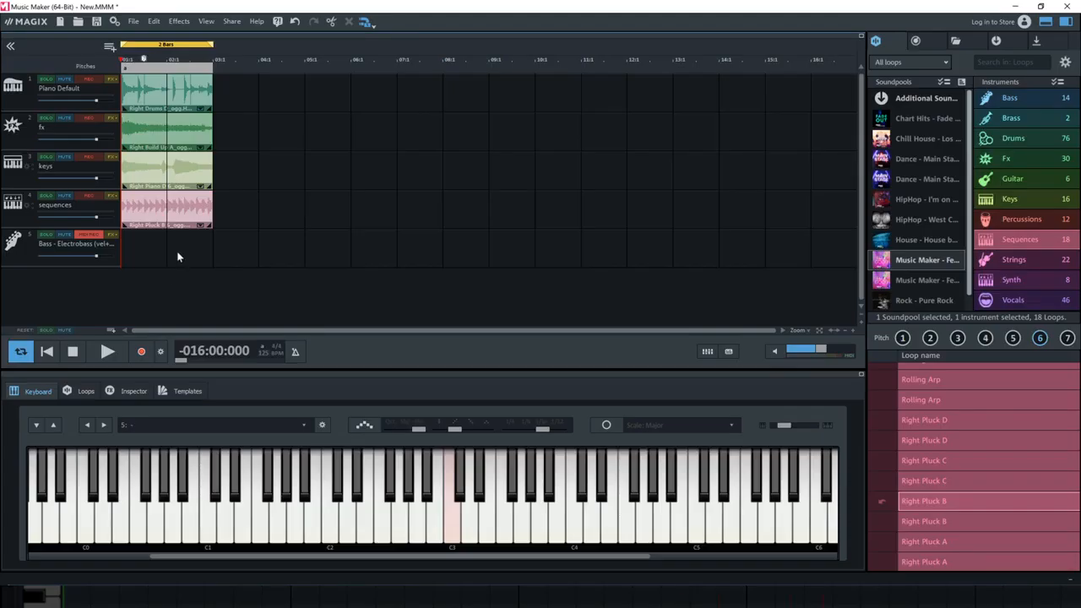
Step: Move the loops on all four tracks to start at bar 2, and extend the playback range to 3 bars
left_click_drag(178, 254, 232, 98)
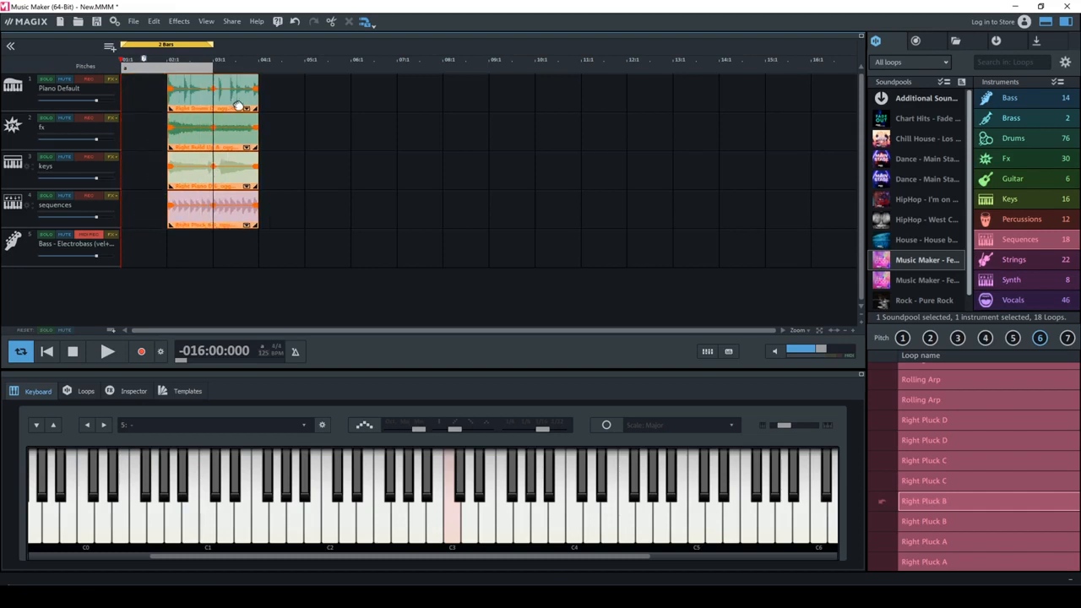
left_click_drag(210, 42, 248, 44)
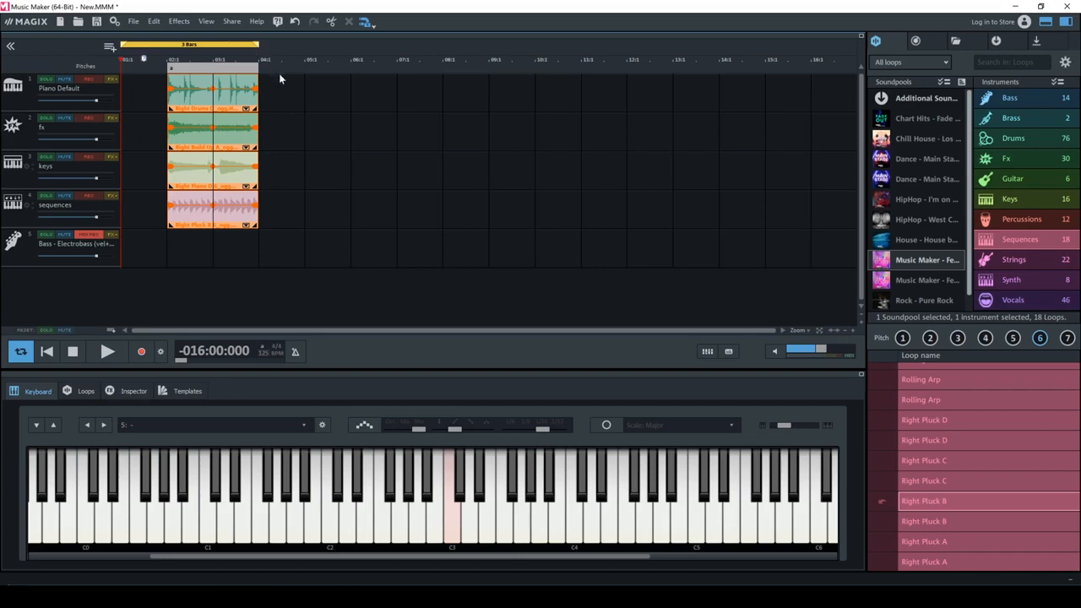
Step: Record a short bass line of two A2 notes, C3 and D3 on track 5, playing the on-screen piano with computer keyboard input enabled
left_click(294, 129)
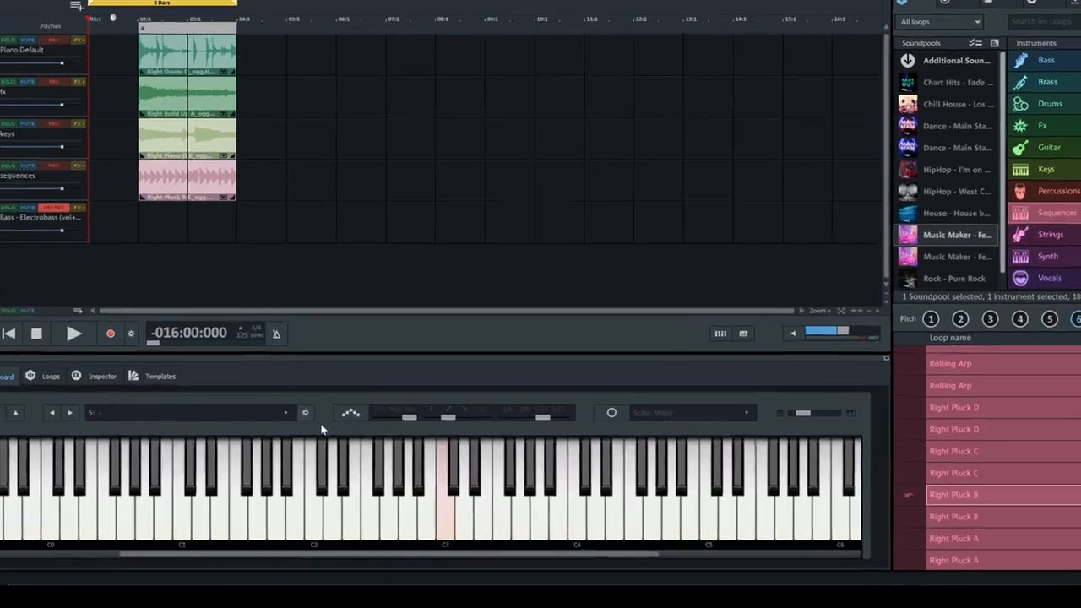
left_click(336, 434)
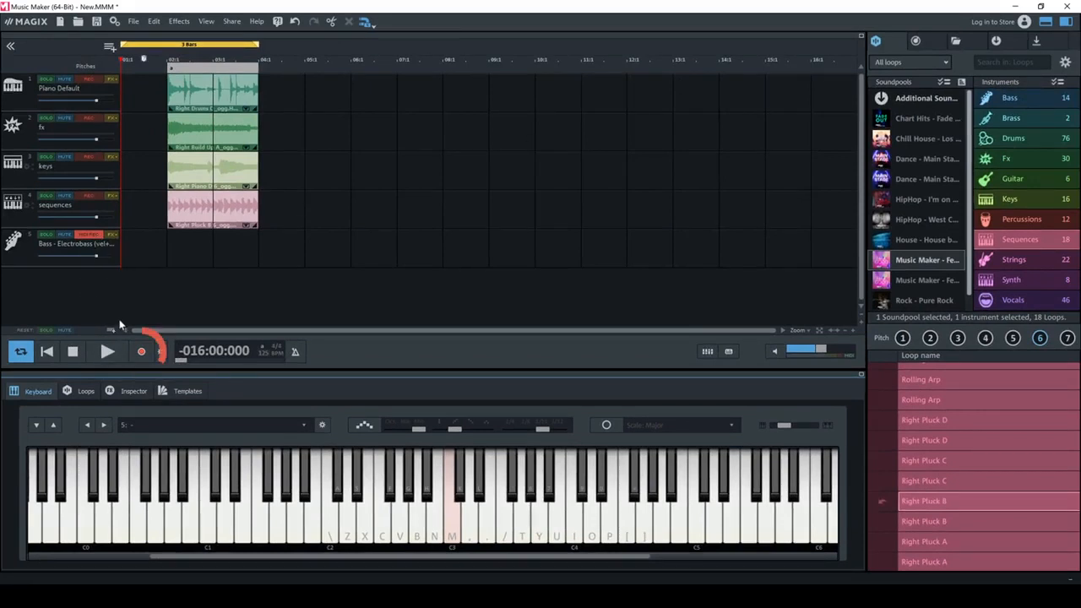
left_click(142, 351)
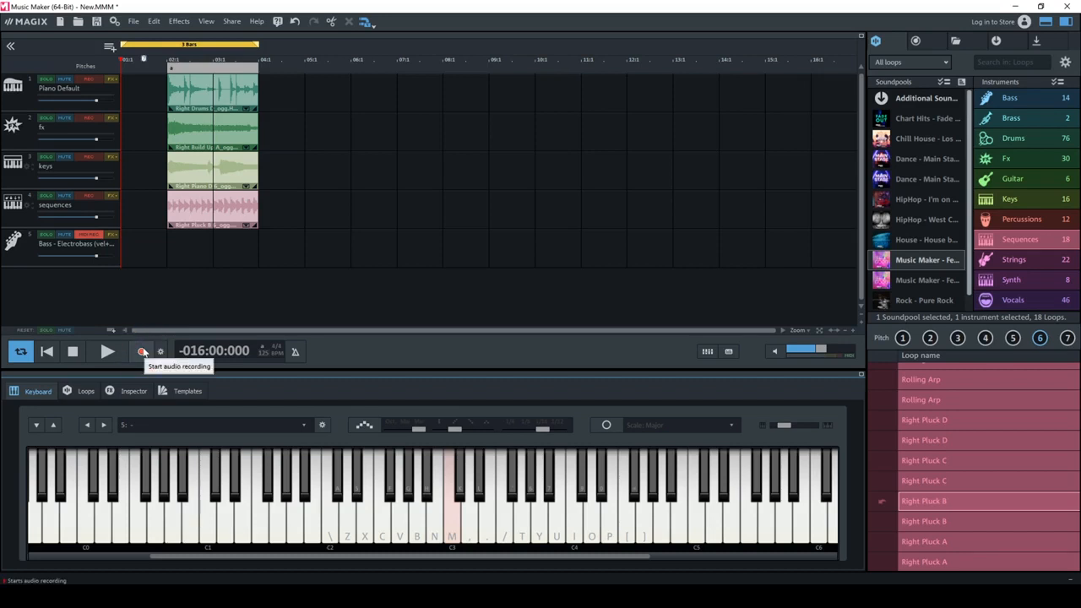
left_click(142, 351)
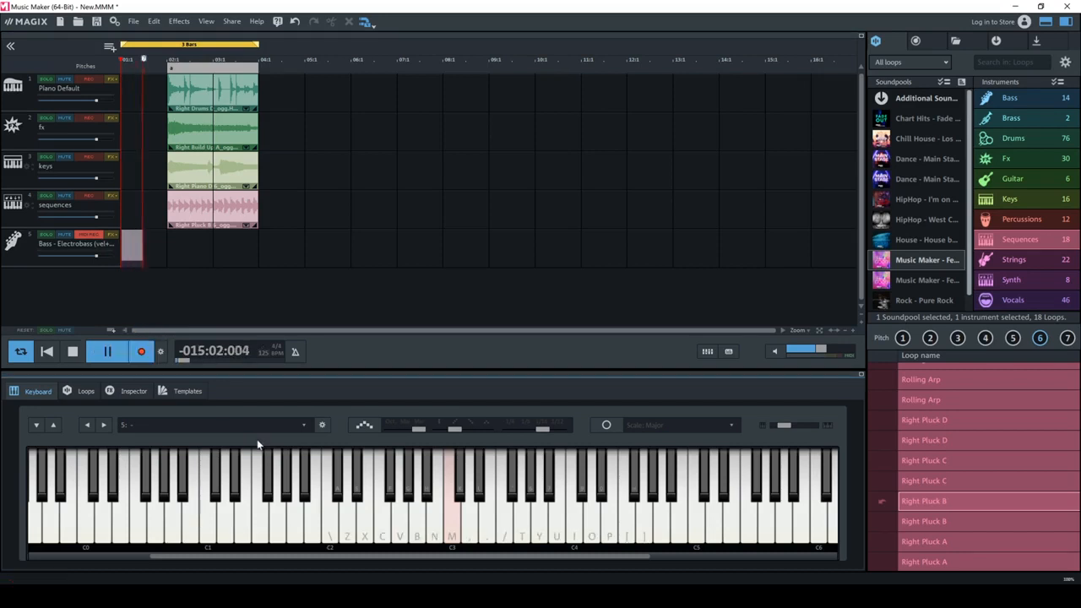
key("b")
key("b")
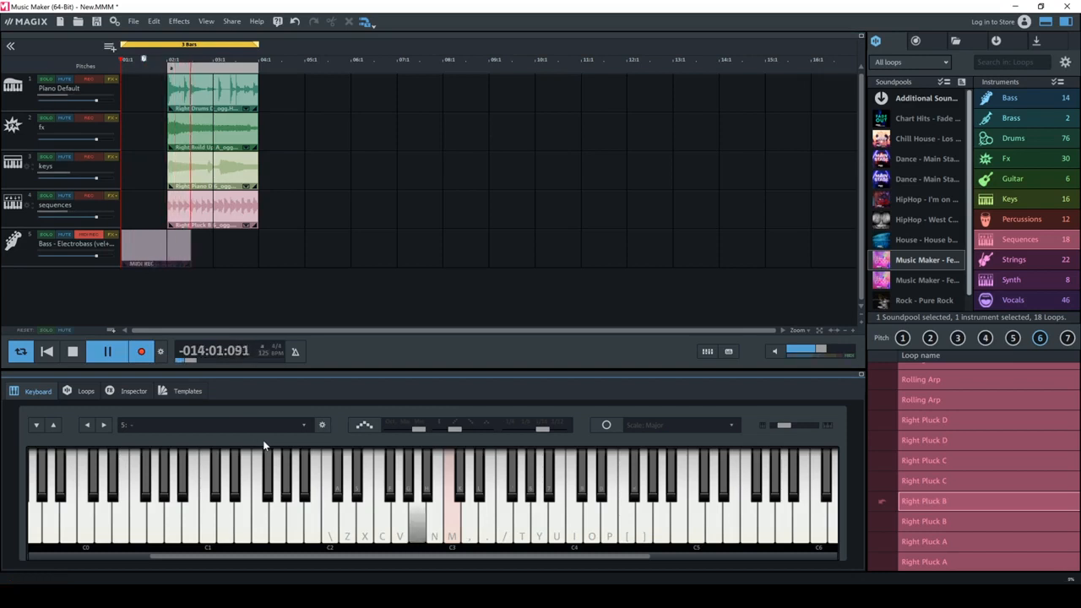
key("comma")
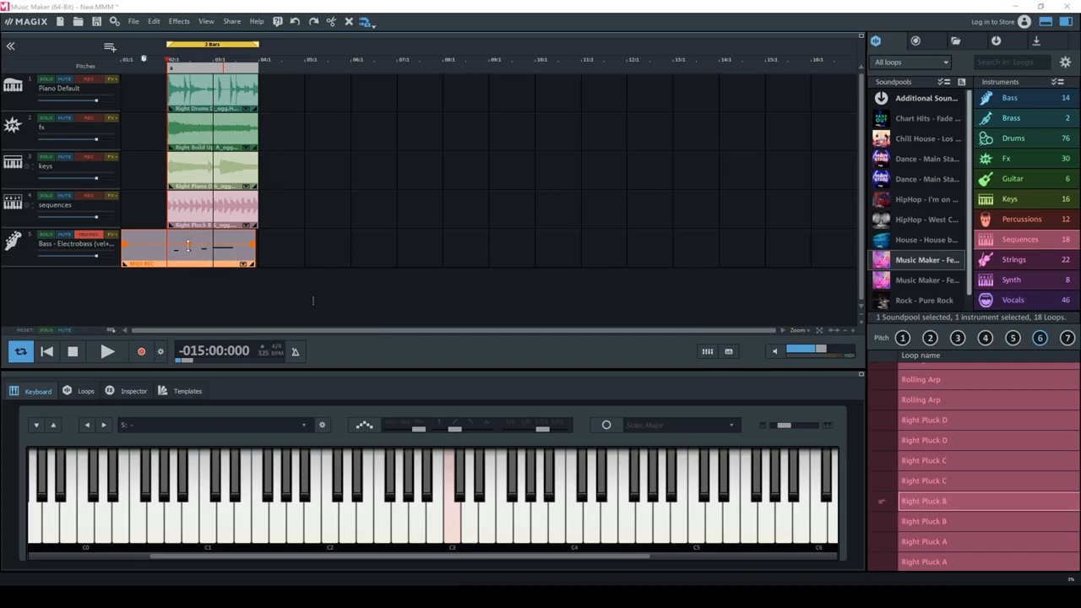
Step: In the recorded bass clip, start the second note slightly earlier and extend it to beat 2:4, and trim the third note's start by one grid step
left_click(123, 353)
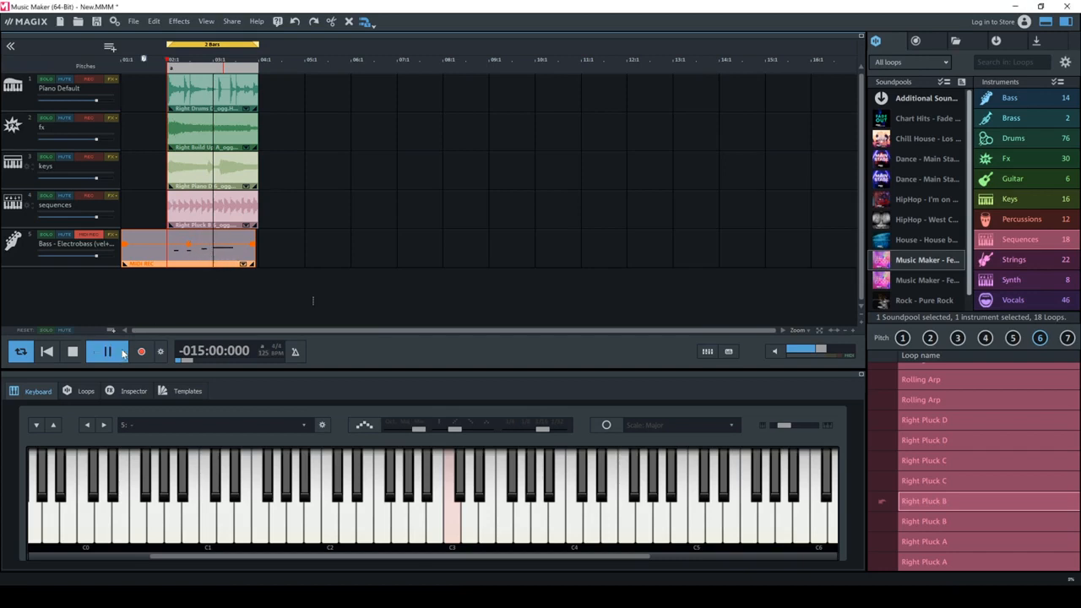
double_click(218, 251)
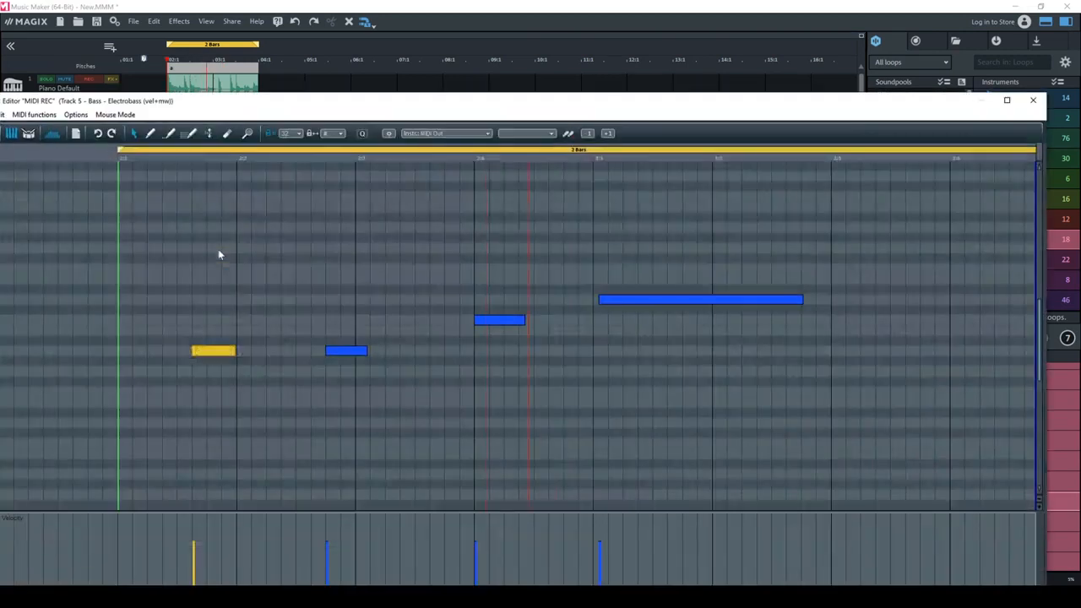
left_click(280, 324)
left_click_drag(328, 353, 473, 352)
left_click(486, 340)
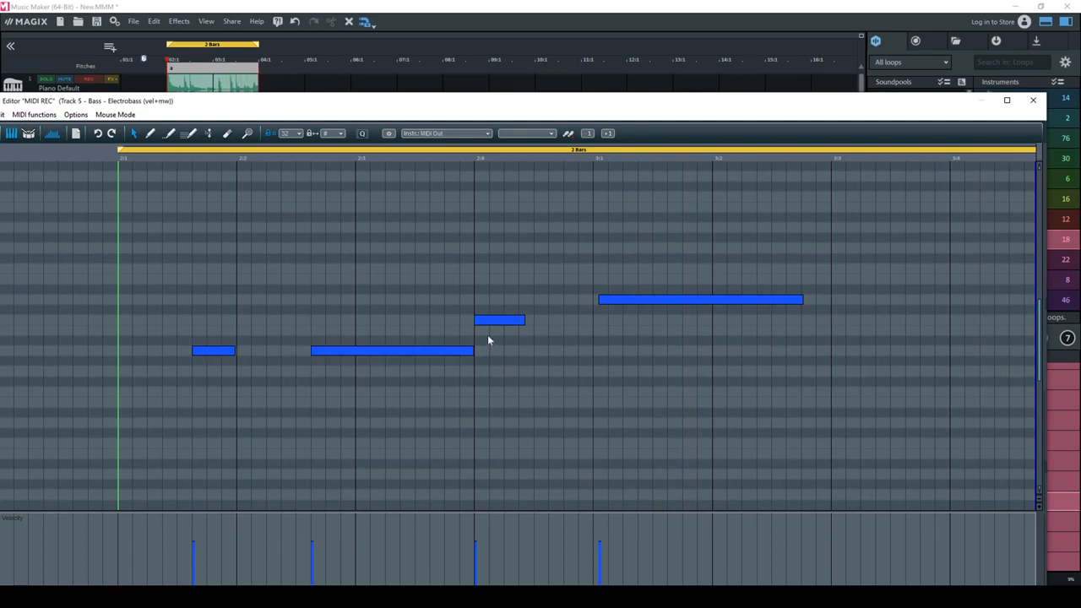
left_click_drag(473, 322, 489, 321)
left_click(595, 372)
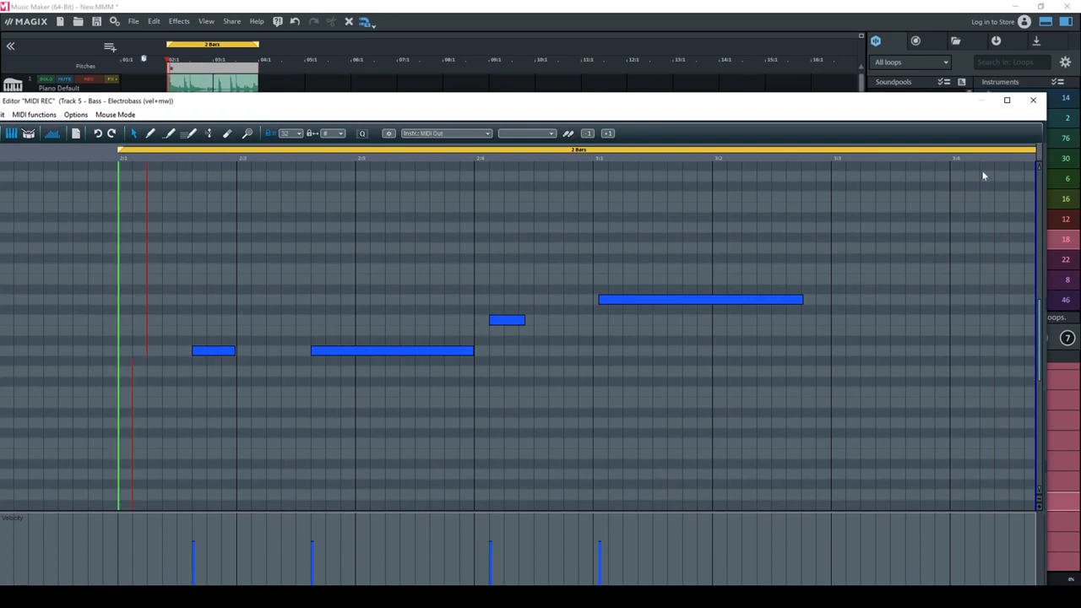
left_click(1032, 101)
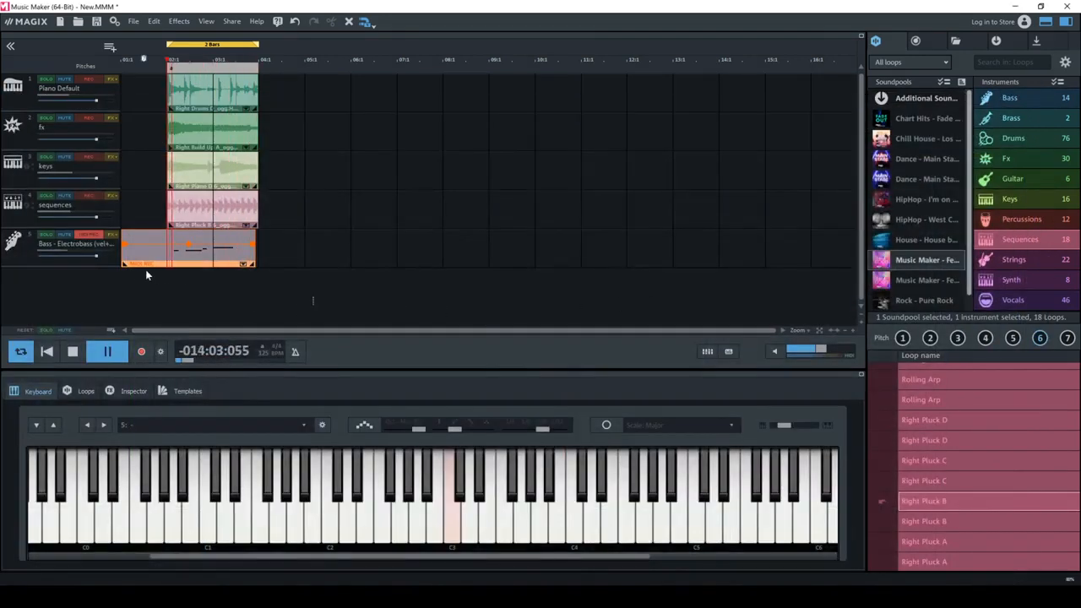
Step: Trim off the bass clip's empty first bar, then move all five clips and the playback range's start to bar 1 and stop playback
left_click_drag(121, 263, 168, 265)
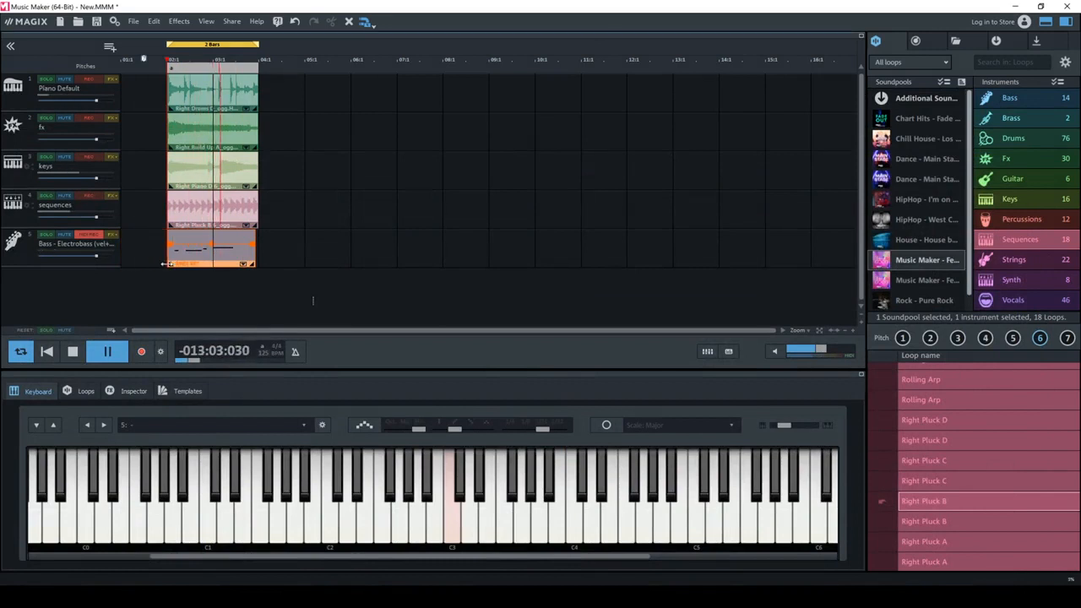
left_click_drag(338, 255, 136, 88)
left_click_drag(166, 45, 122, 45)
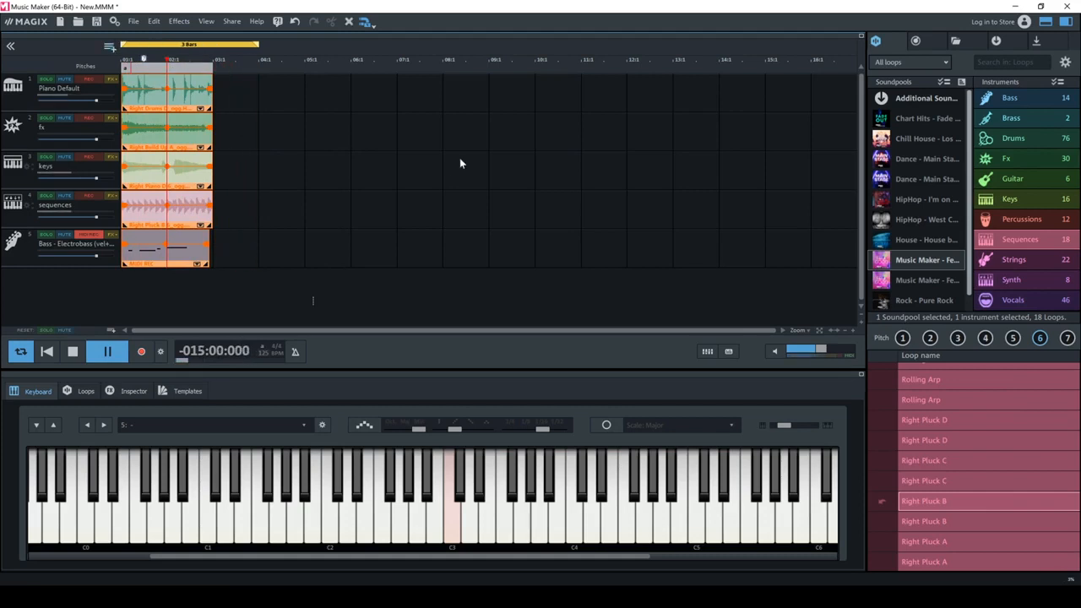
key("space")
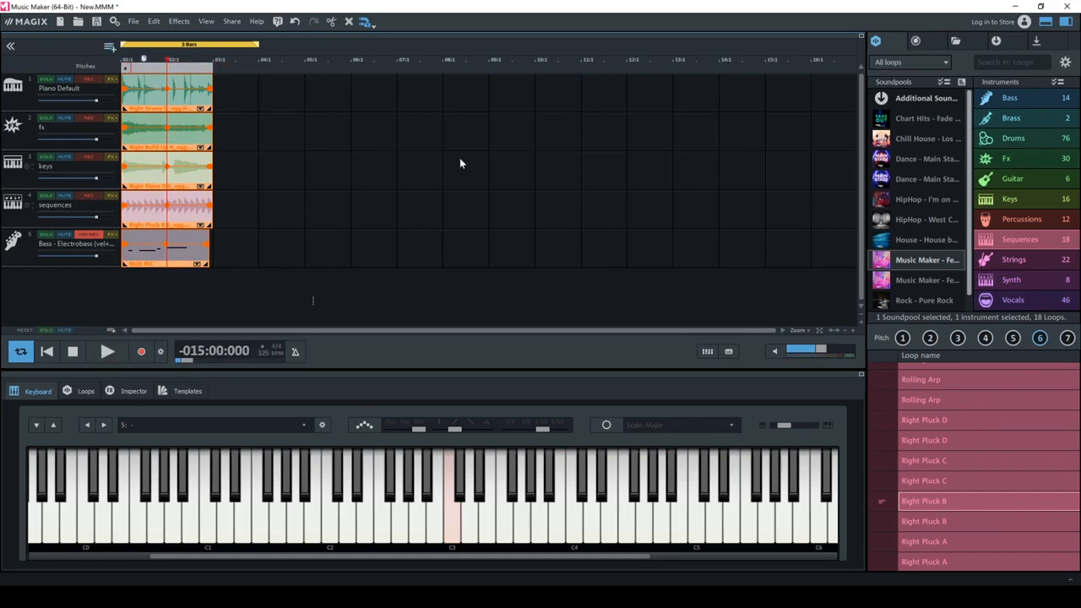